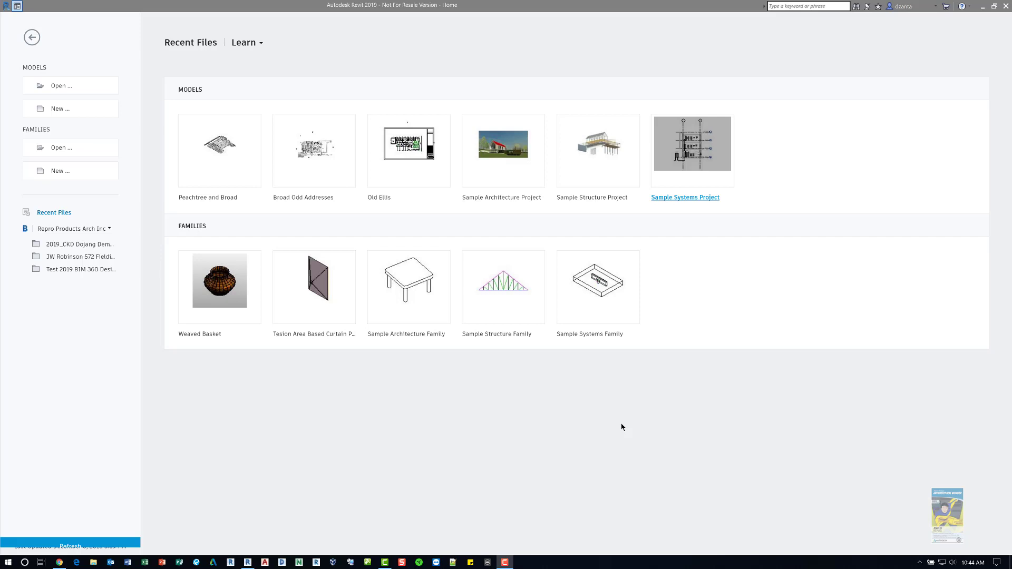
# - Bring Revit to the front and start a new project from the Home page
pyautogui.click(623, 427)
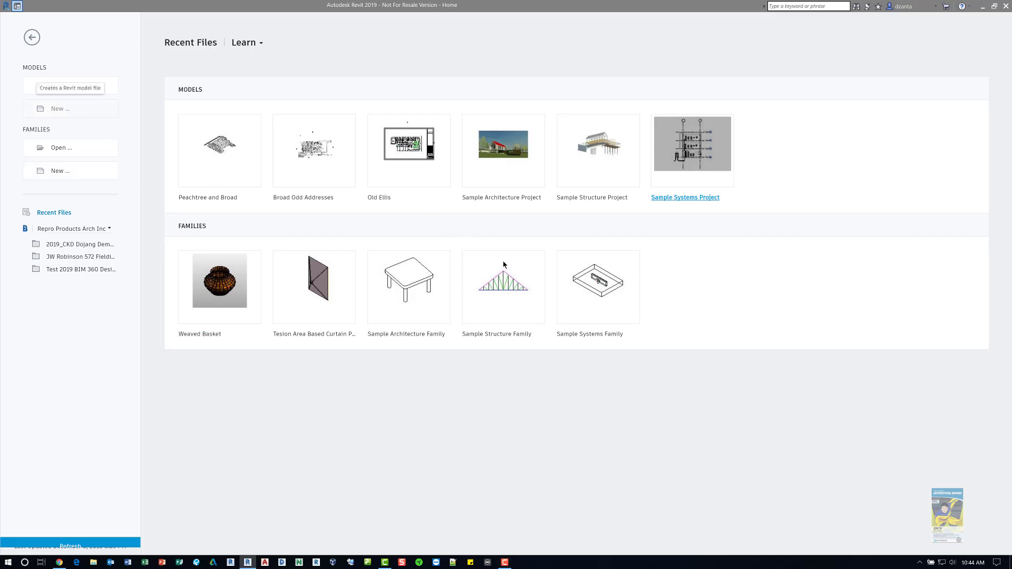
pyautogui.click(58, 108)
# - Create Project4 from the Architectural Template
pyautogui.click(481, 314)
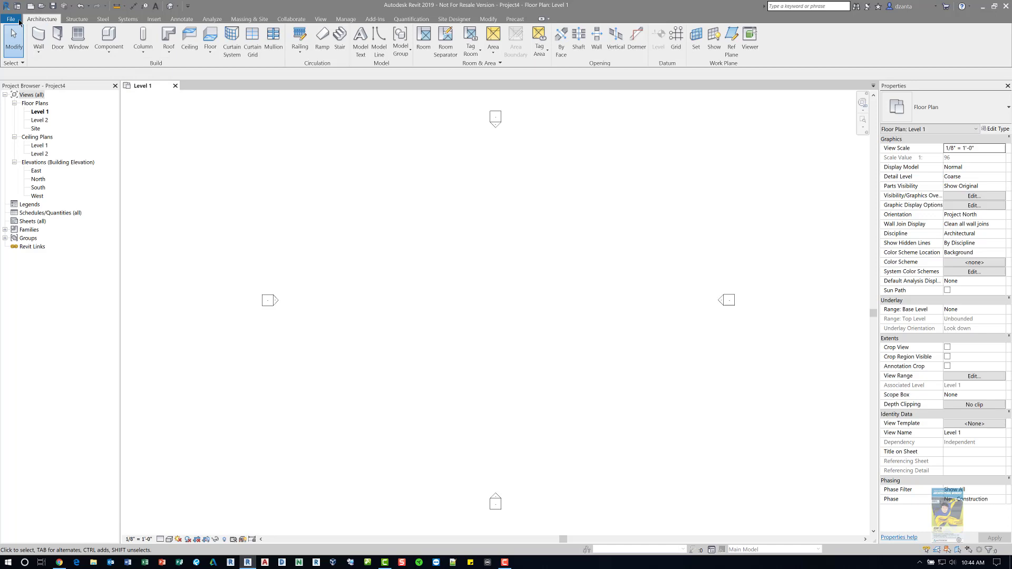
# - Create a new family from the Conceptual Mass template Mass.rft
pyautogui.click(19, 22)
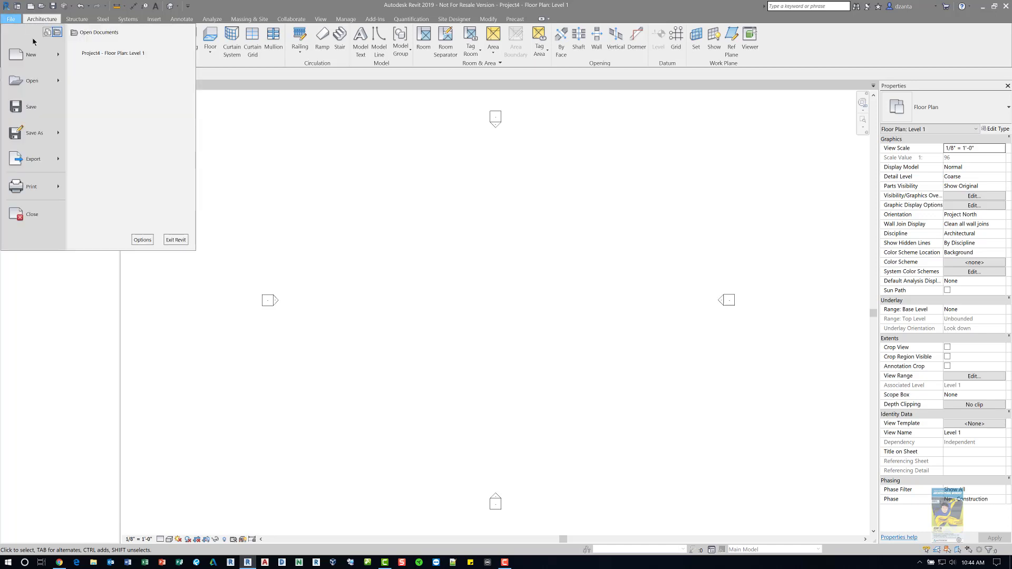
pyautogui.moveTo(33, 53)
pyautogui.click(97, 79)
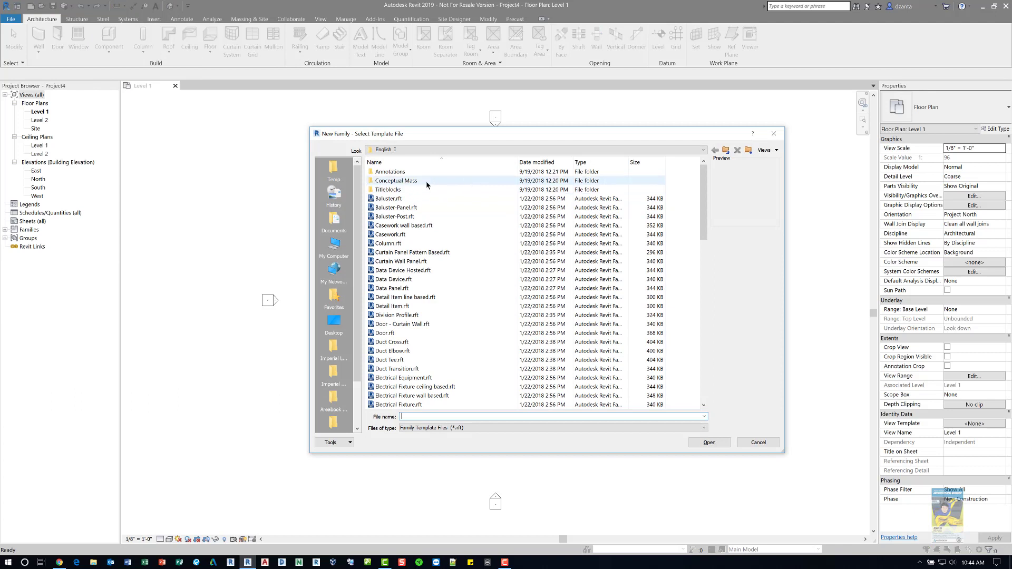
pyautogui.doubleClick(426, 181)
pyautogui.click(393, 175)
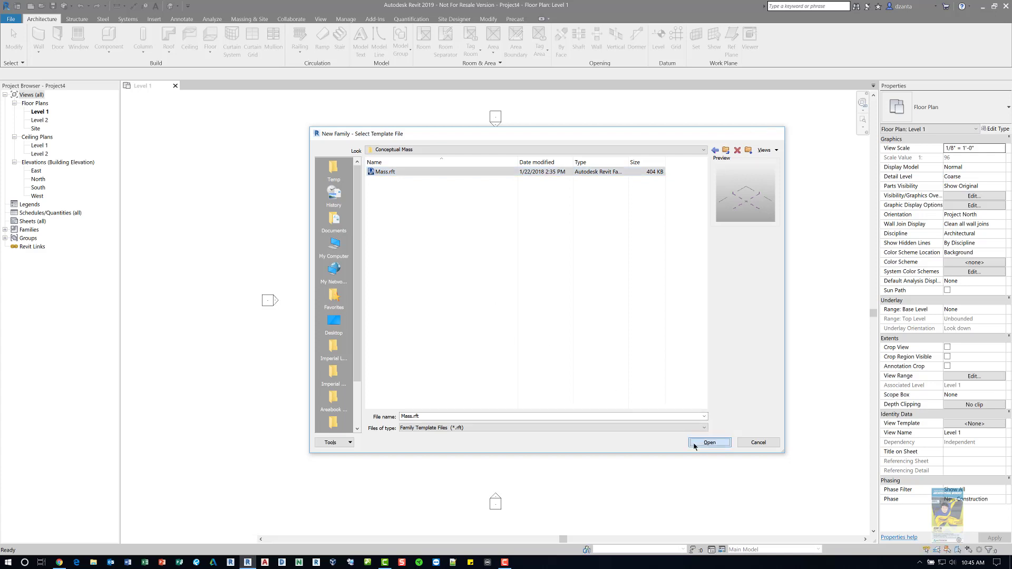
pyautogui.click(709, 443)
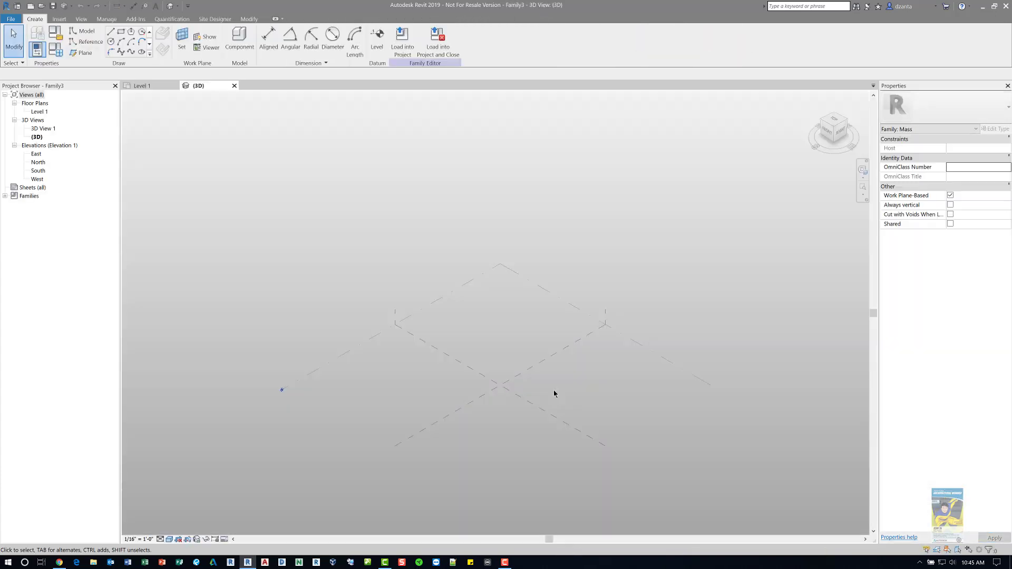
# - Draw a model-line rectangle on Level 1 and extrude it into a solid form
pyautogui.click(121, 31)
pyautogui.click(504, 402)
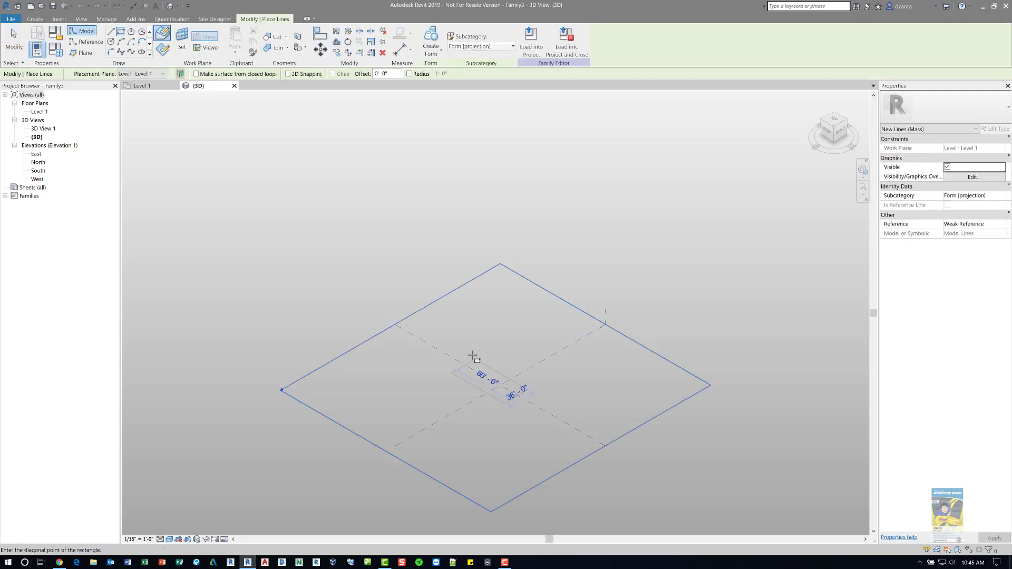
pyautogui.click(470, 354)
pyautogui.click(14, 39)
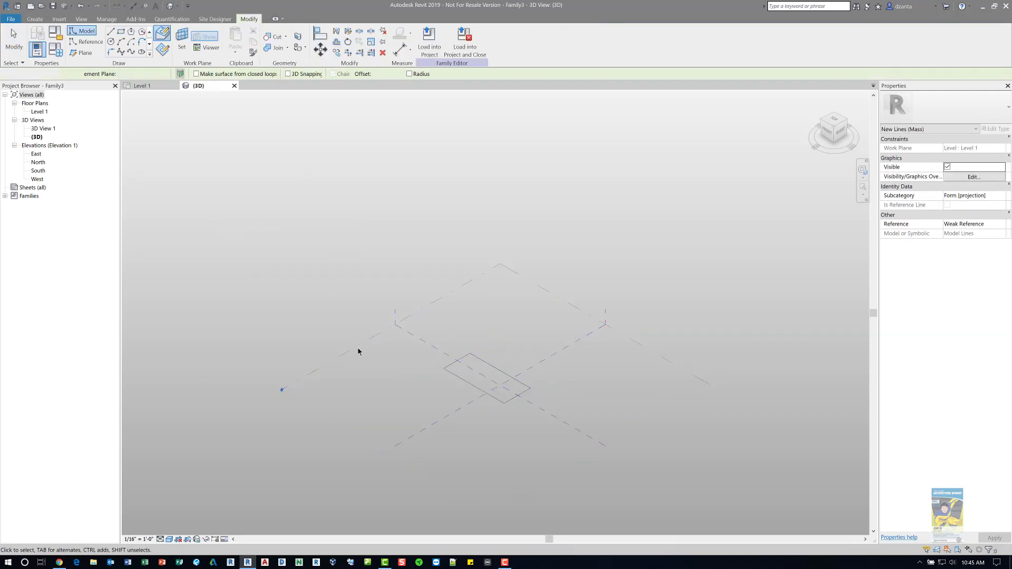
pyautogui.click(464, 372)
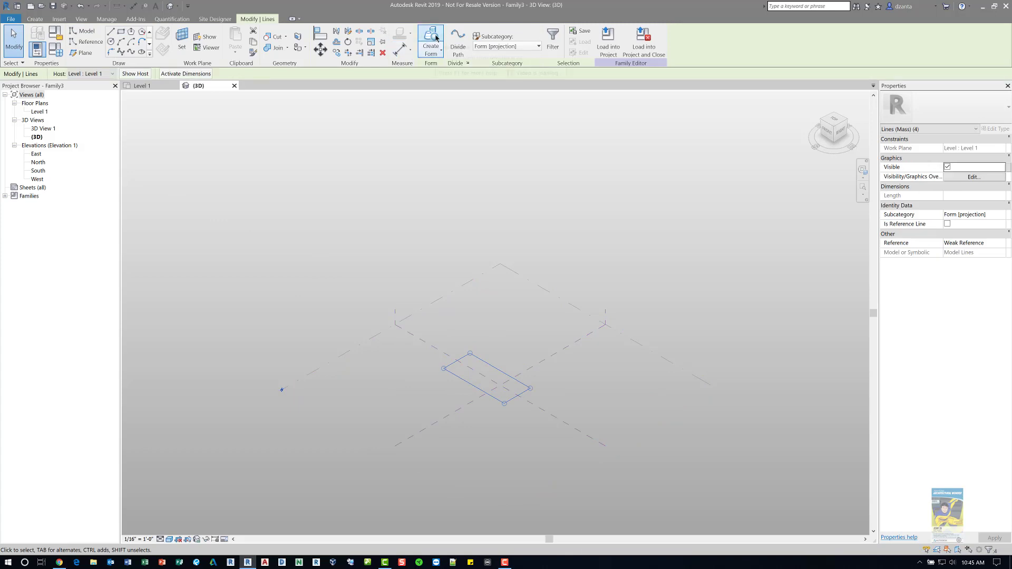
pyautogui.click(437, 38)
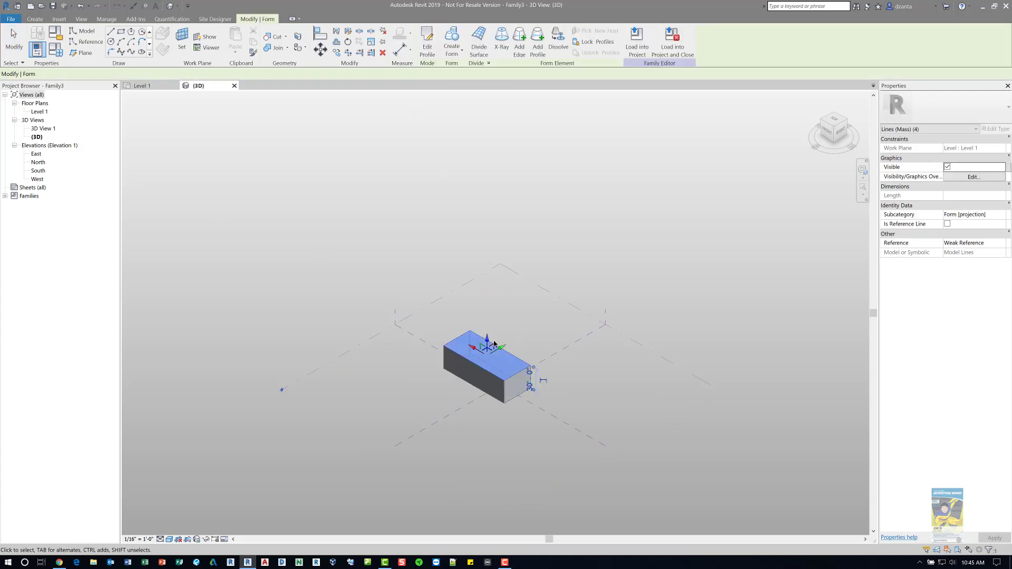
pyautogui.scroll(3, 482, 317)
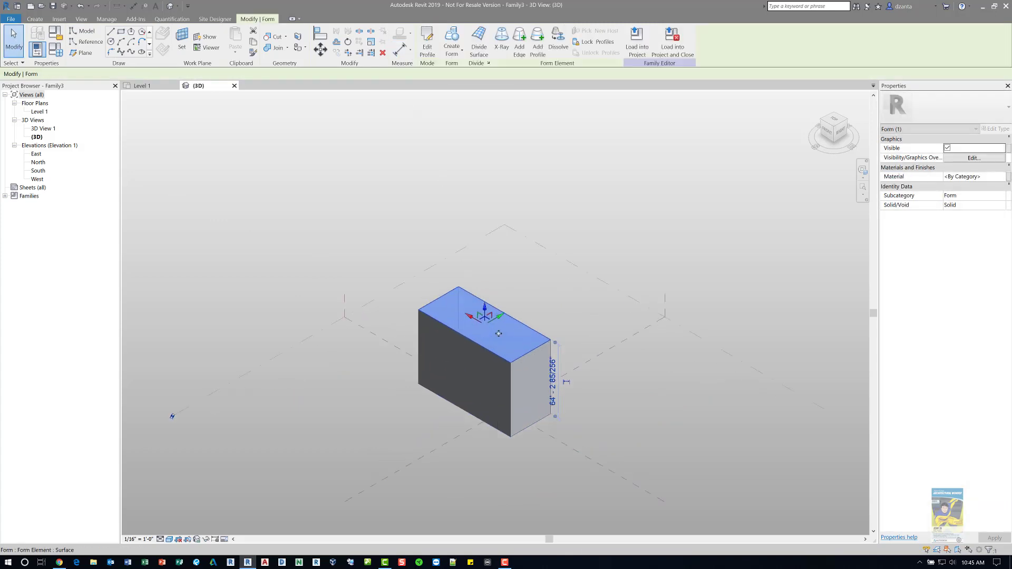
# - Pull the box's top back edge outward and raise its top-right corner
pyautogui.click(527, 306)
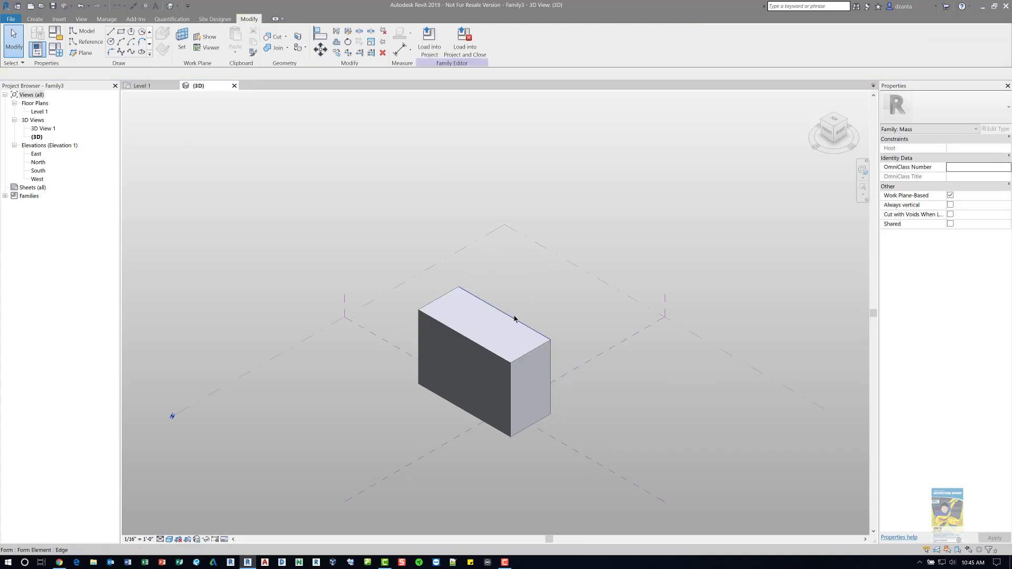
pyautogui.click(515, 318)
pyautogui.moveTo(534, 296); pyautogui.dragTo(583, 254)
pyautogui.click(582, 319)
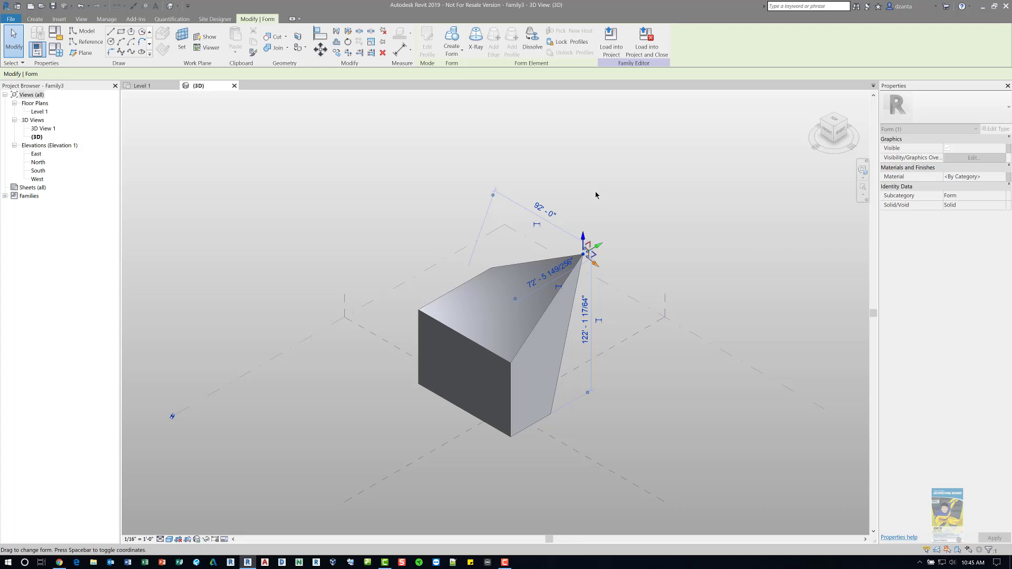
pyautogui.click(581, 212)
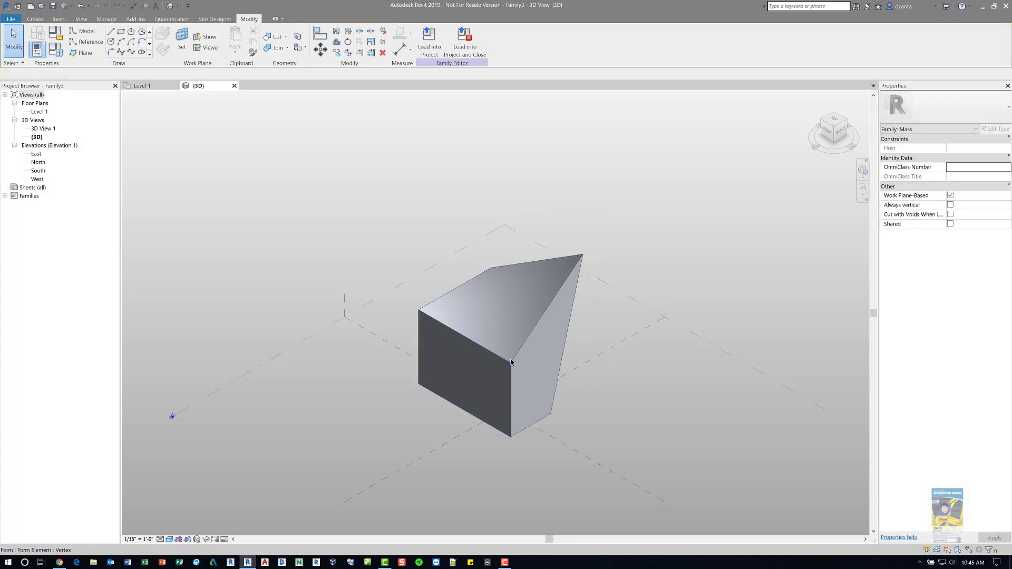
pyautogui.scroll(2, 511, 403)
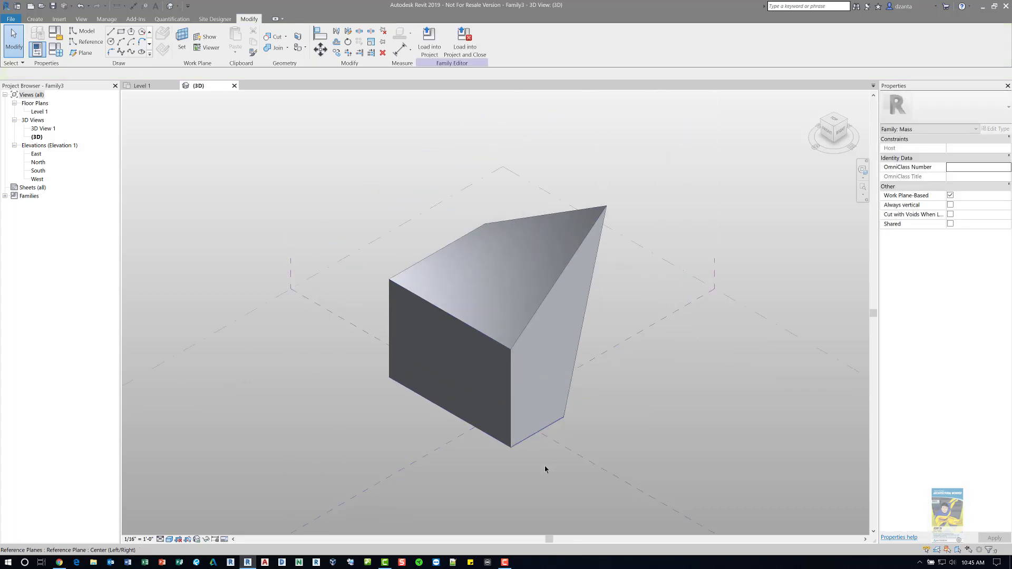
pyautogui.keyDown('shift'); pyautogui.moveTo(546, 469); pyautogui.dragTo(658, 387, button='middle'); pyautogui.keyUp('shift')
pyautogui.keyDown('shift'); pyautogui.moveTo(467, 407); pyautogui.dragTo(532, 402, button='middle'); pyautogui.keyUp('shift')
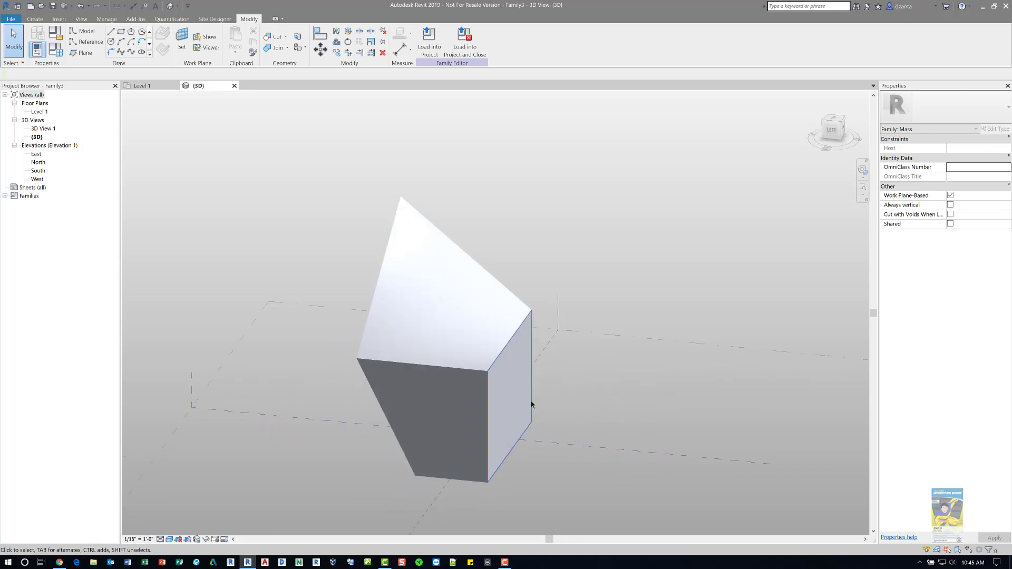
# - Drag the form's top-right edge down and to the right to finish the faceted peak
pyautogui.click(517, 331)
pyautogui.moveTo(513, 318); pyautogui.dragTo(591, 379)
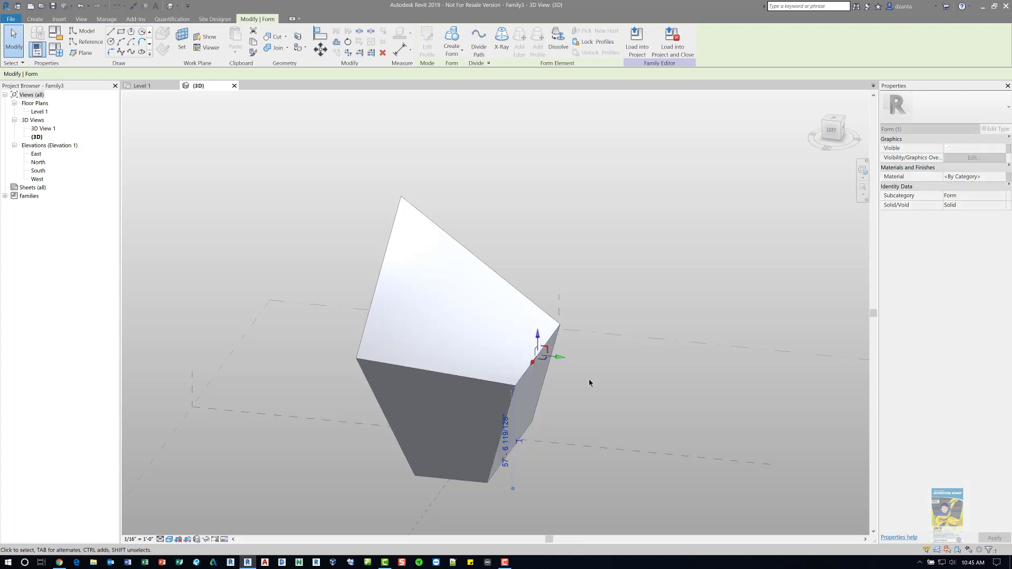
pyautogui.click(585, 375)
pyautogui.scroll(-2, 583, 373)
pyautogui.keyDown('shift'); pyautogui.moveTo(556, 416); pyautogui.dragTo(498, 363, button='middle'); pyautogui.keyUp('shift')
pyautogui.scroll(3, 405, 284)
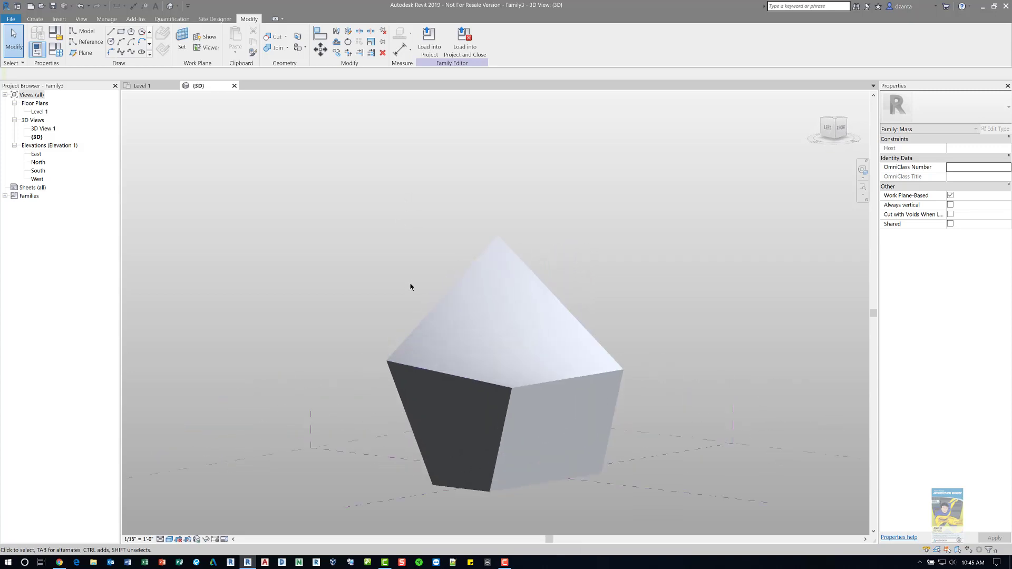
# - Load Family3 into Project4, place it on Level 1, and view it in 3D
pyautogui.click(428, 48)
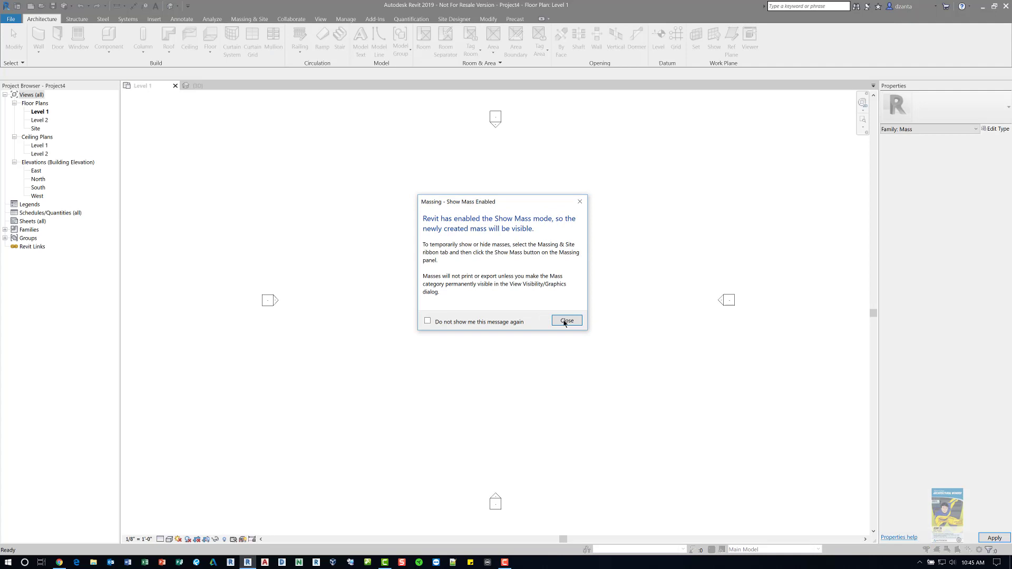
pyautogui.click(566, 321)
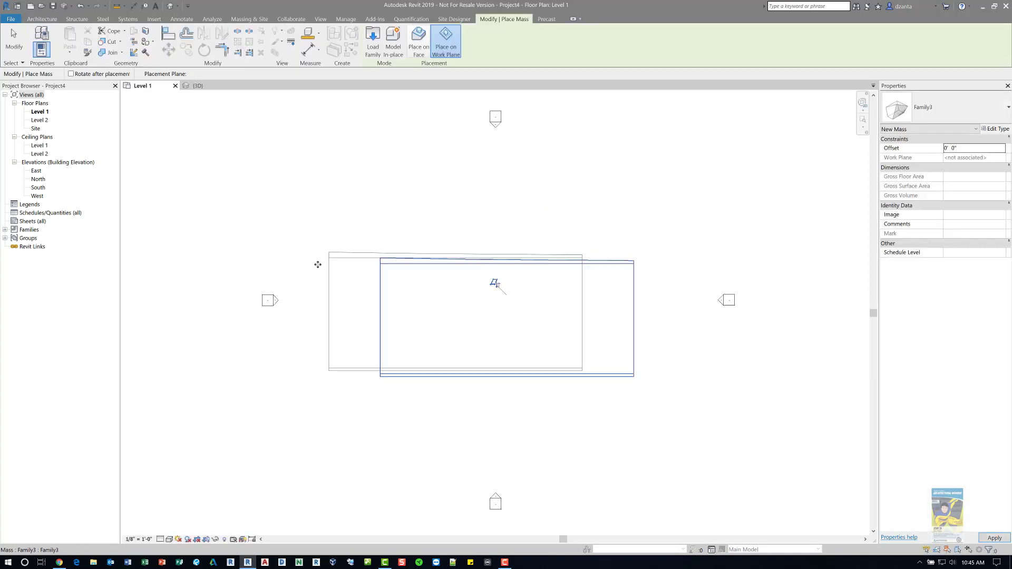
pyautogui.click(14, 39)
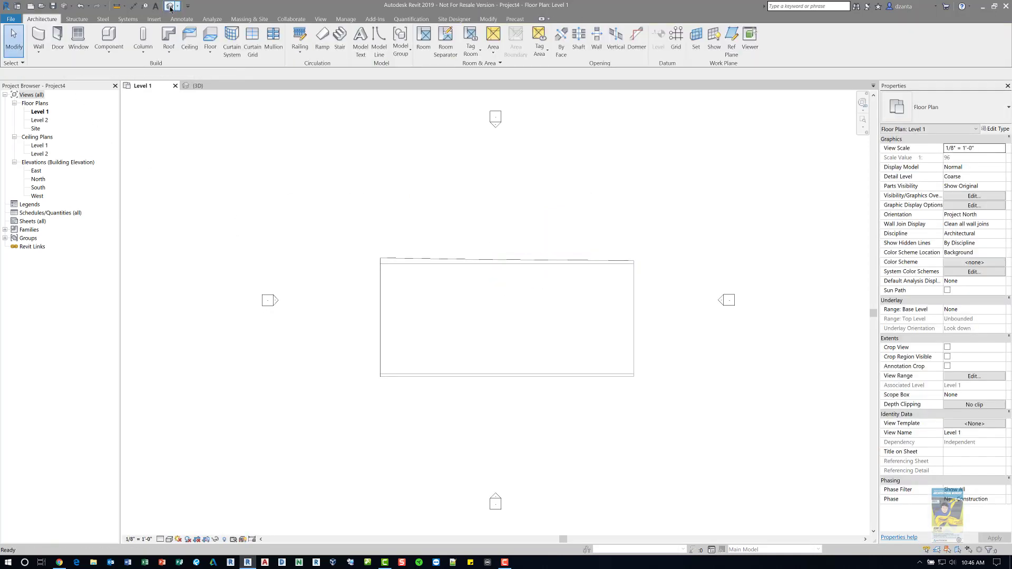
pyautogui.click(171, 8)
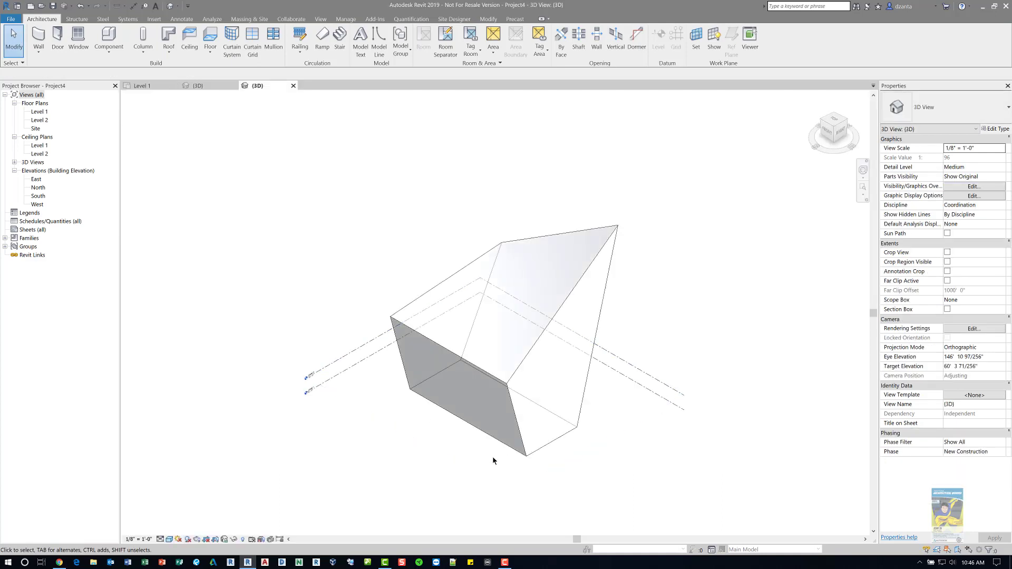
# - Start a curtain system on the mass faces using the Curtain System 5' x 10' type
pyautogui.keyDown('shift'); pyautogui.moveTo(587, 441); pyautogui.dragTo(643, 319, button='middle'); pyautogui.keyUp('shift')
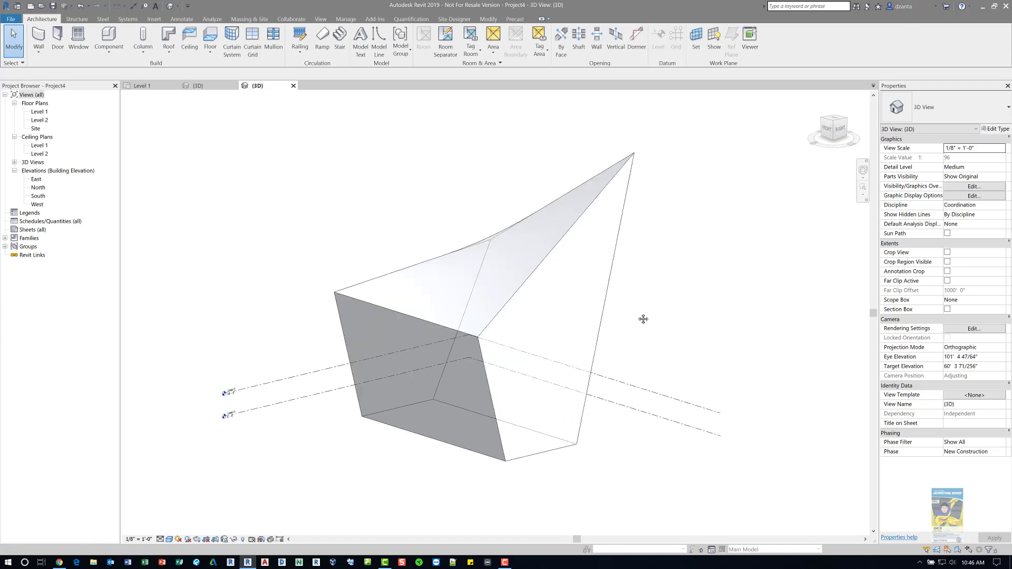
pyautogui.click(231, 42)
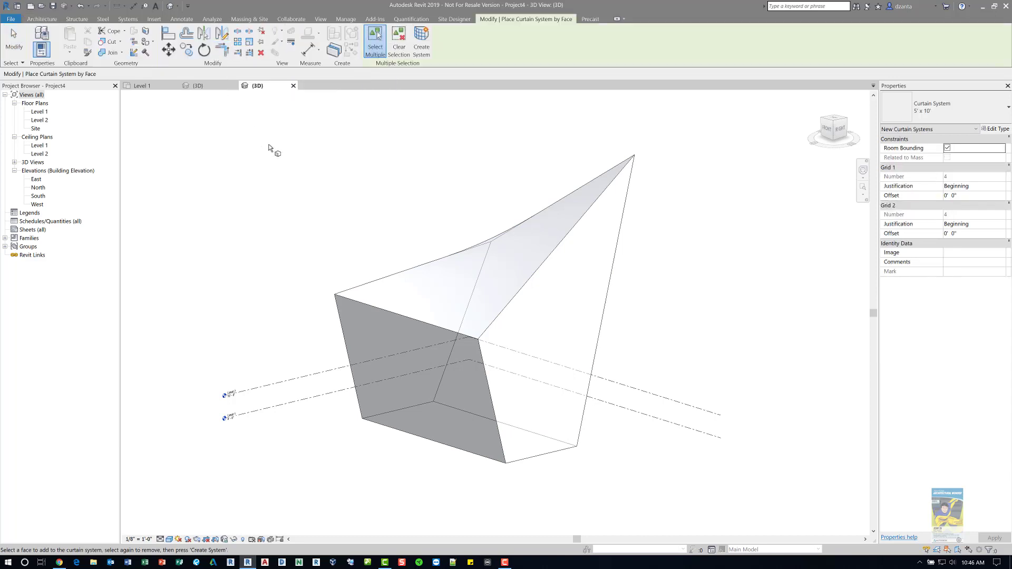
pyautogui.click(974, 108)
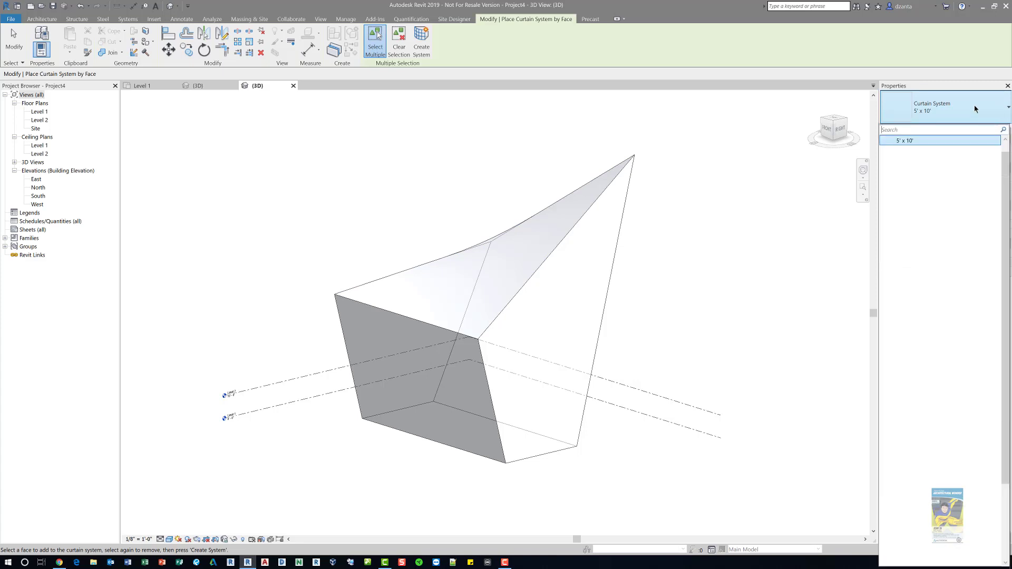
pyautogui.click(974, 106)
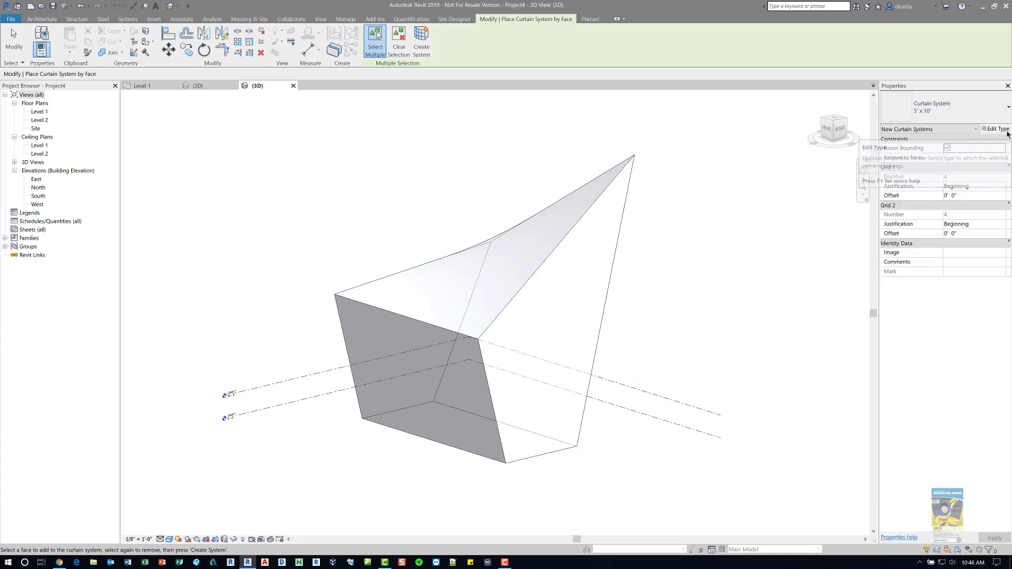
# - Duplicate the curtain system type as a new type named Custom
pyautogui.click(1007, 132)
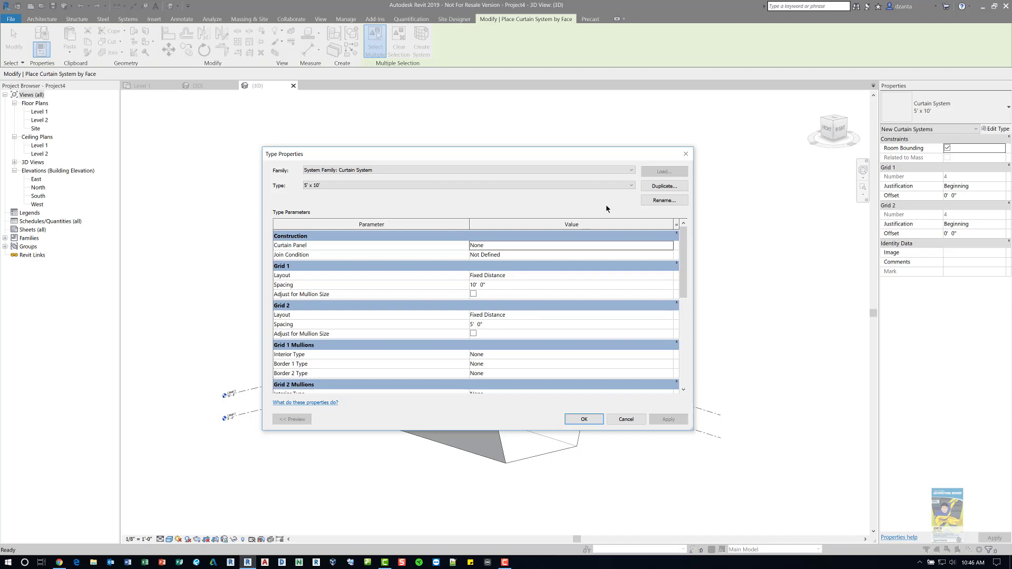
pyautogui.click(663, 187)
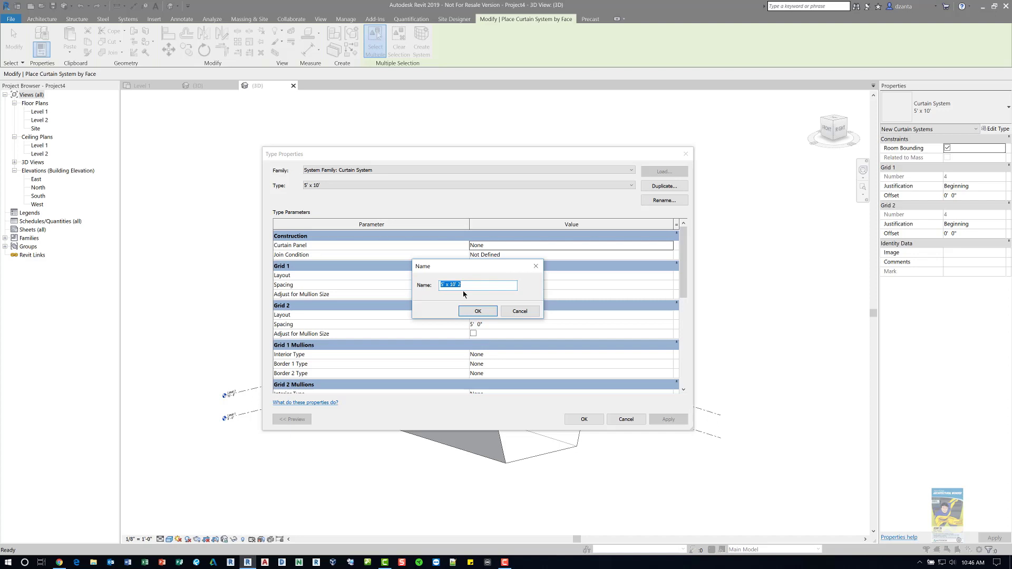
pyautogui.write('Custom')
pyautogui.press('Return')
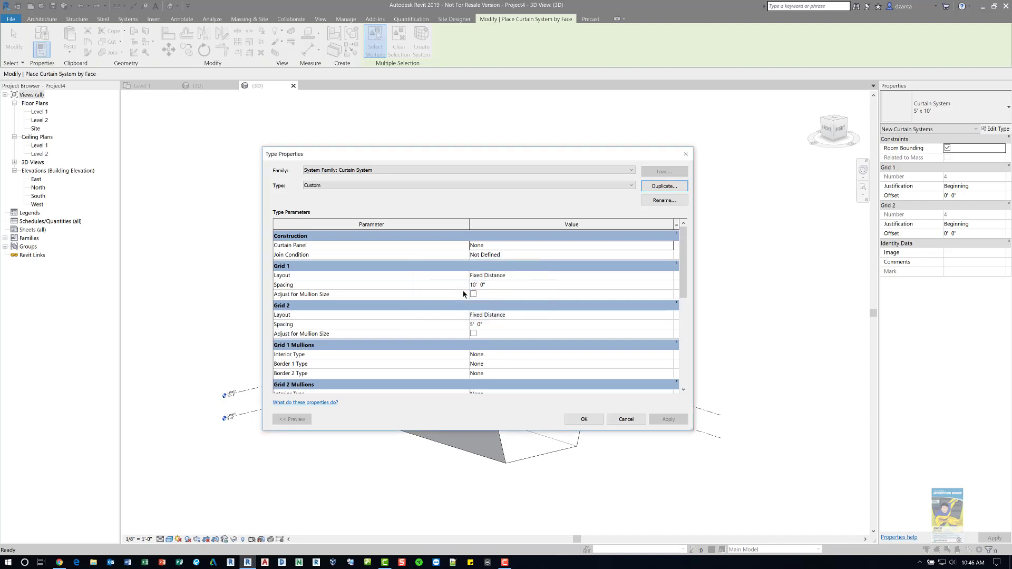
# - Set Grid 1 to Maximum Spacing 15' and Grid 2 to Minimum Spacing 3', adjusted for mullion size
pyautogui.click(670, 277)
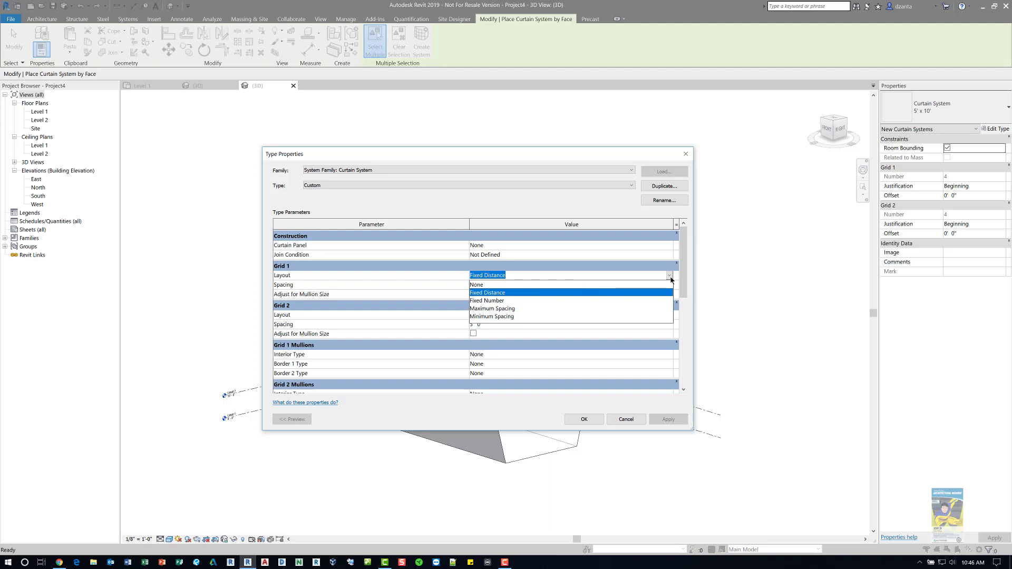
pyautogui.click(524, 309)
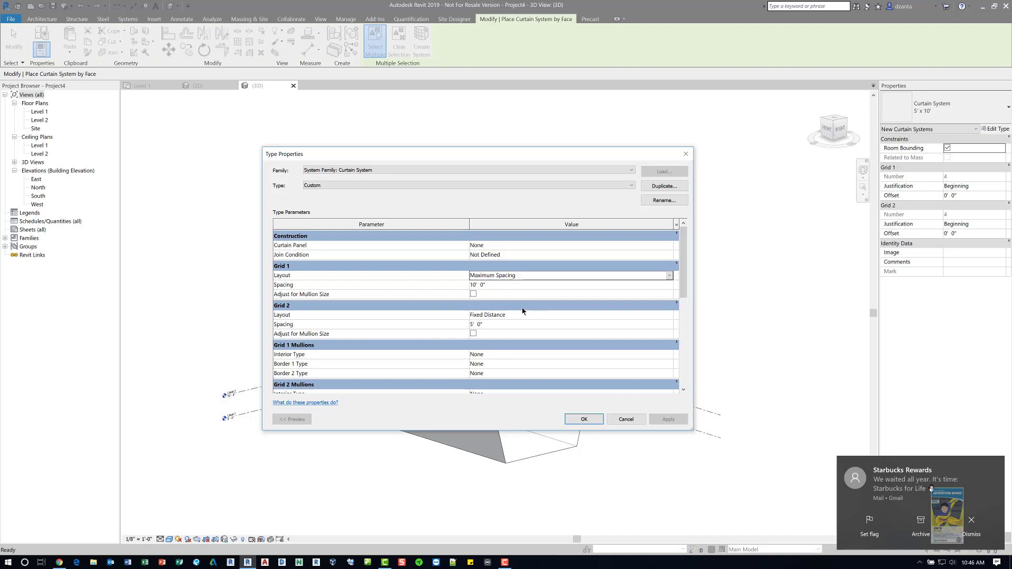
pyautogui.click(517, 284)
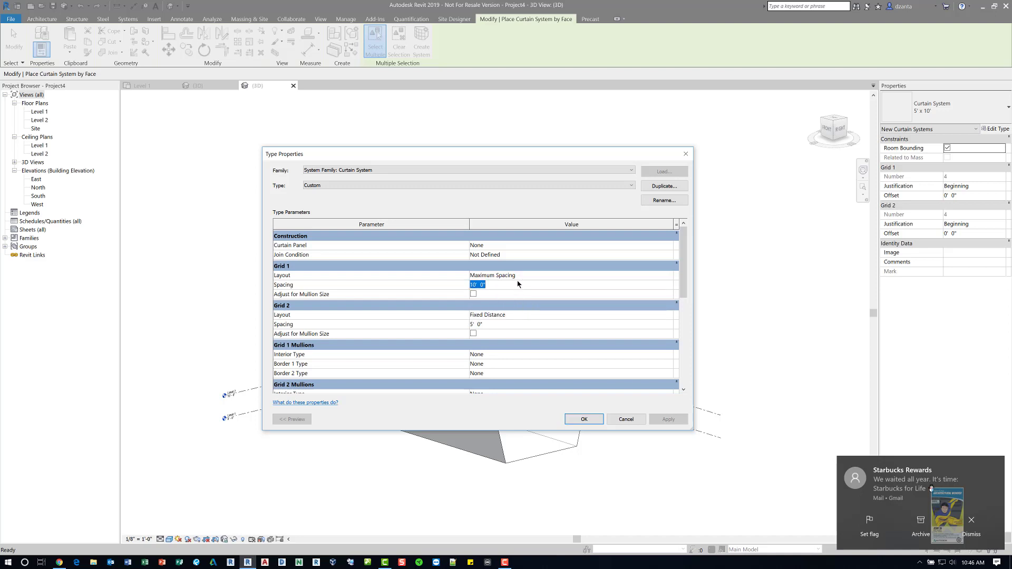
pyautogui.write("15'")
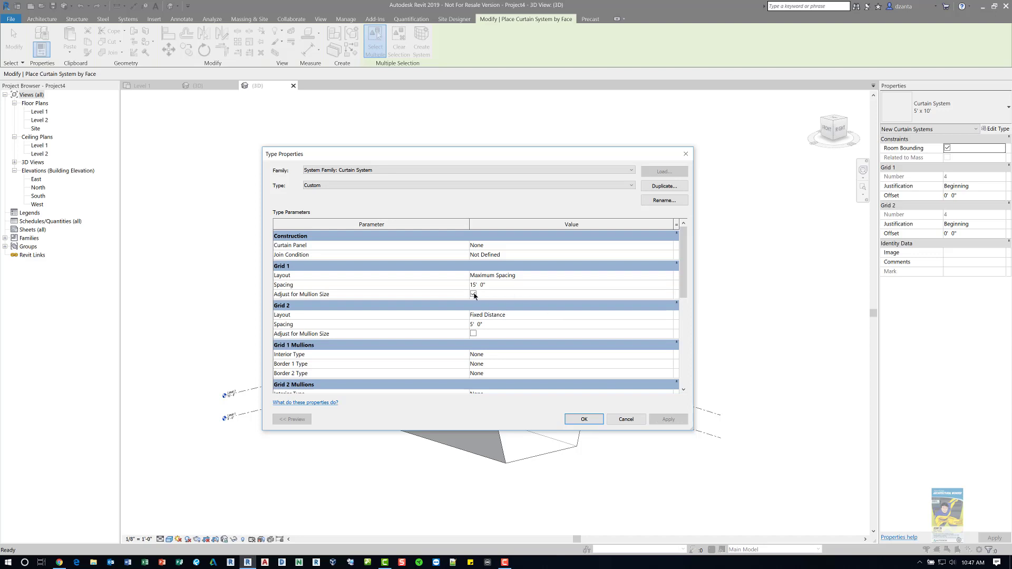
pyautogui.click(607, 316)
pyautogui.click(669, 315)
pyautogui.click(530, 356)
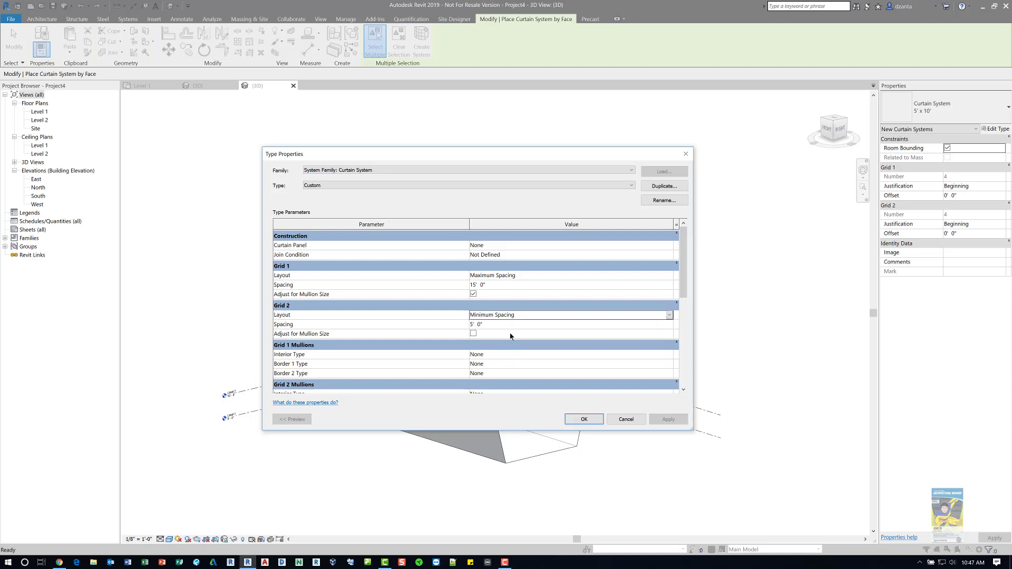
pyautogui.click(509, 325)
pyautogui.write('3')
pyautogui.click(474, 334)
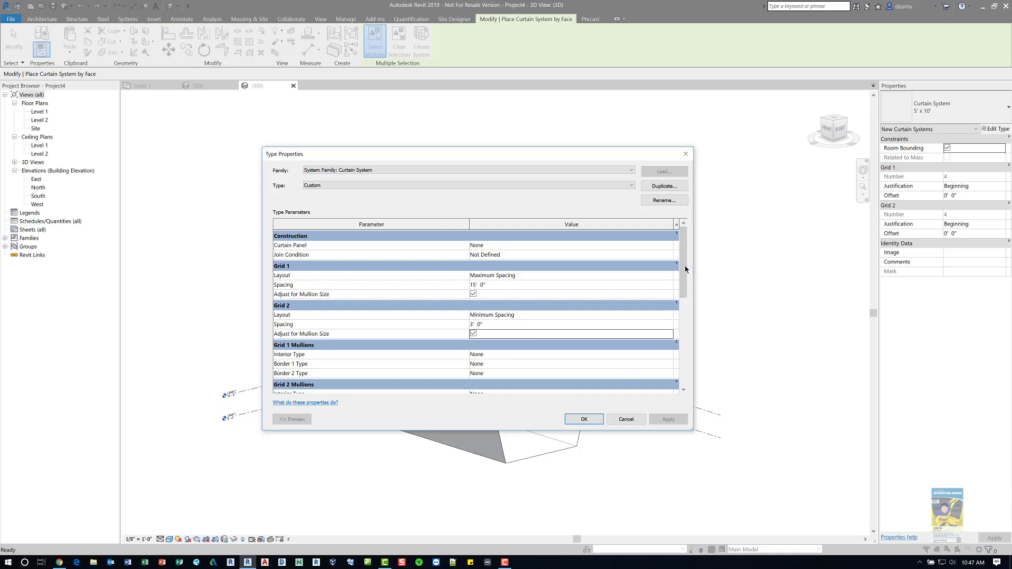
# - Set Grid 1 interior, Border 1 and Border 2 mullions to Rectangular Mullion : 1" Square
pyautogui.moveTo(686, 269); pyautogui.dragTo(679, 311)
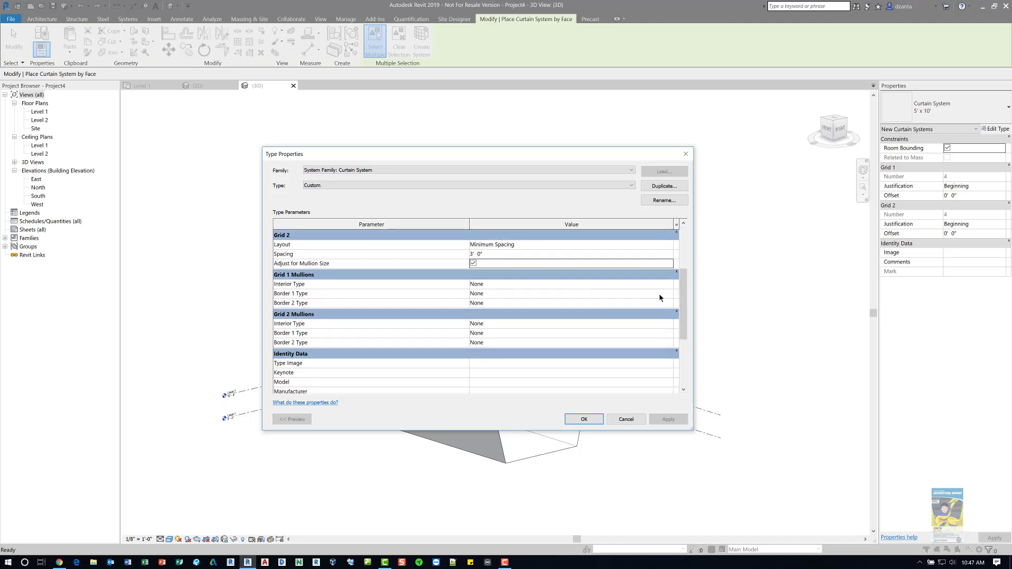
pyautogui.click(672, 288)
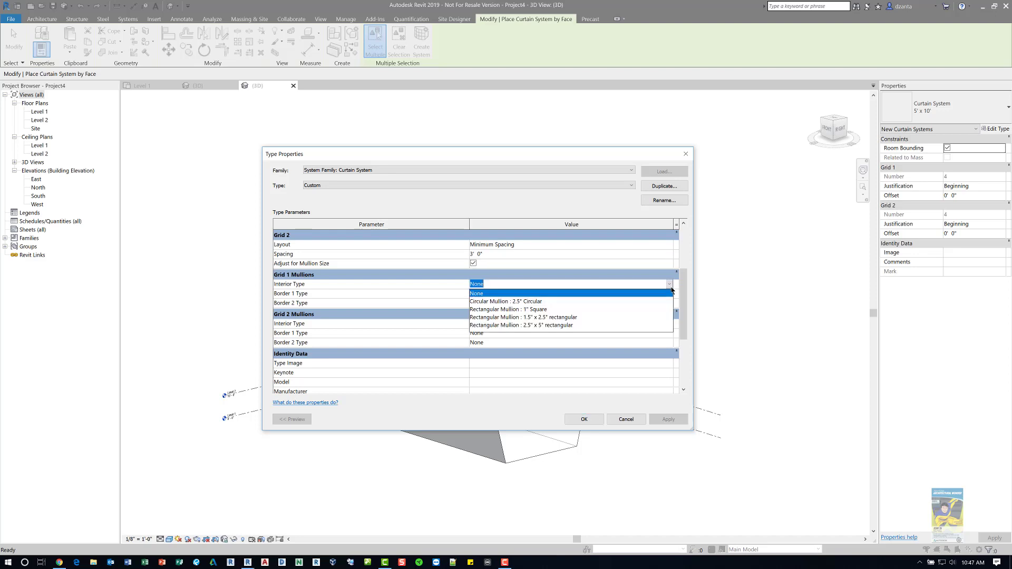
pyautogui.click(630, 308)
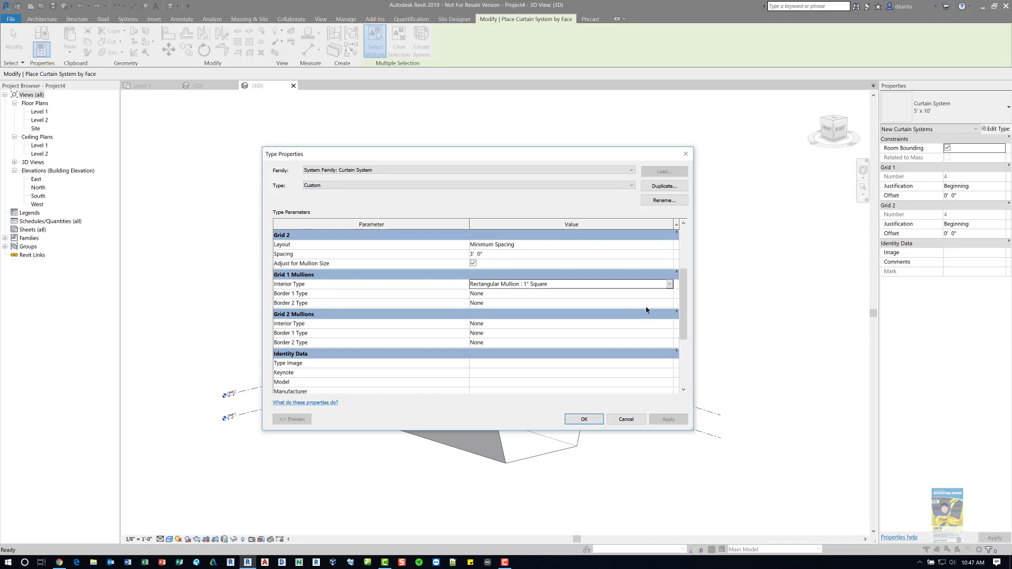
pyautogui.click(672, 293)
pyautogui.click(671, 293)
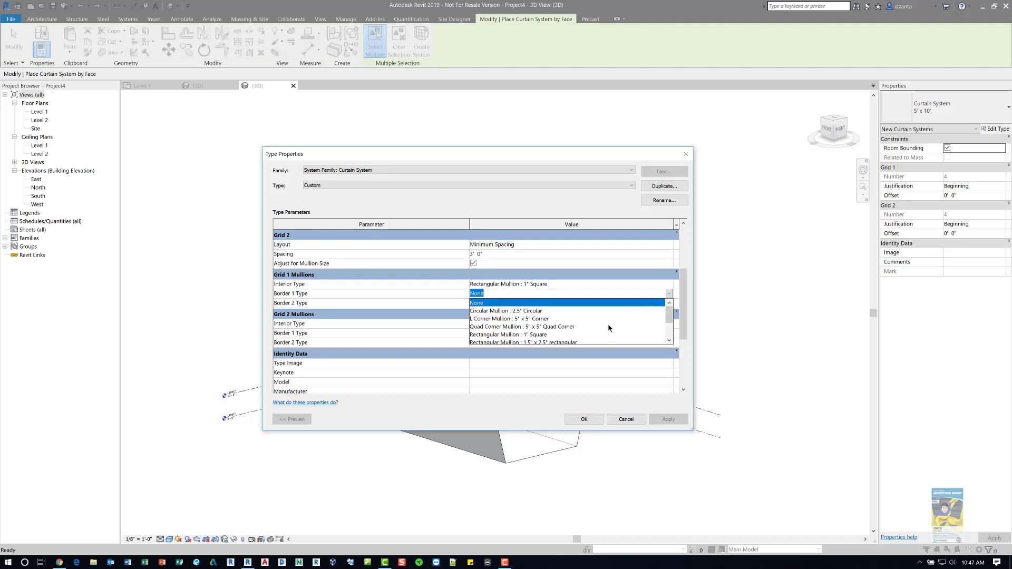
pyautogui.click(603, 334)
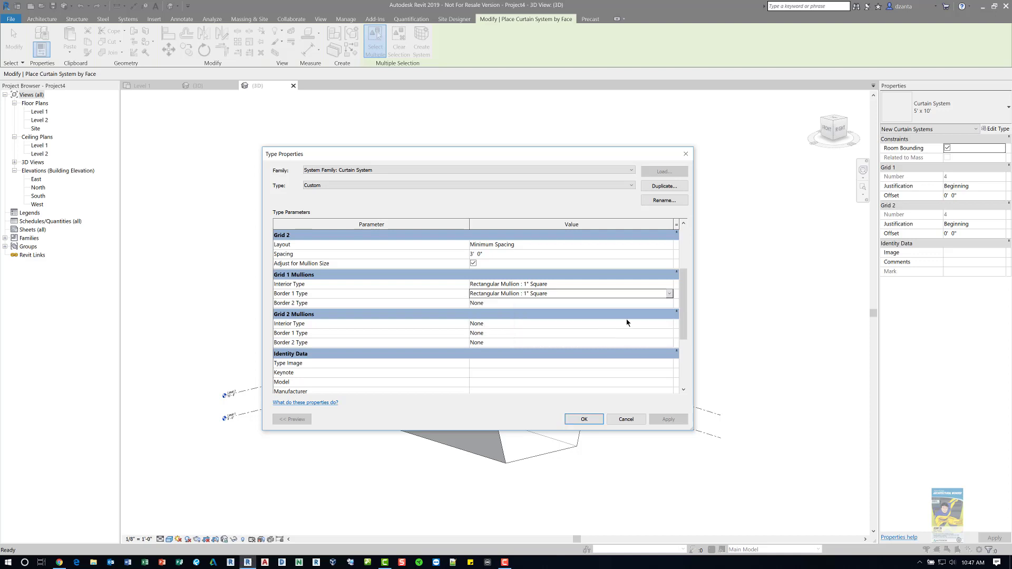
pyautogui.click(668, 303)
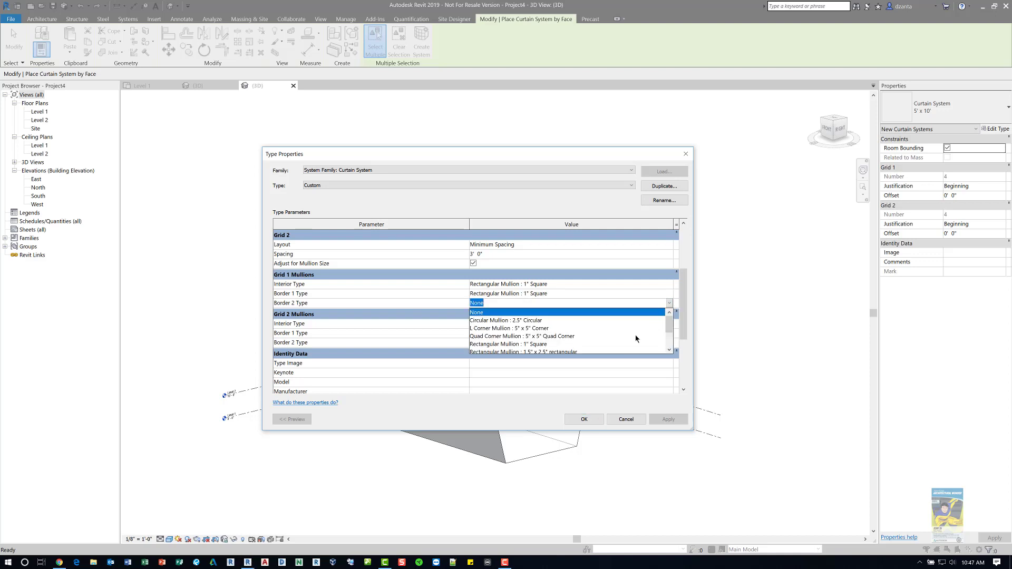
pyautogui.click(628, 344)
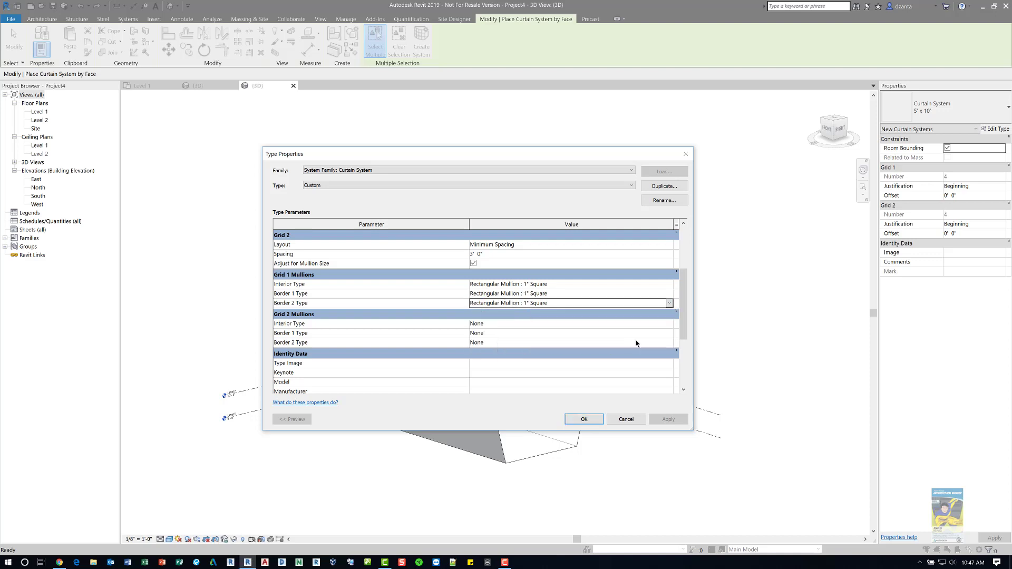
# - Set Grid 2 interior and both border mullions to 1" Square, then accept the type
pyautogui.click(666, 325)
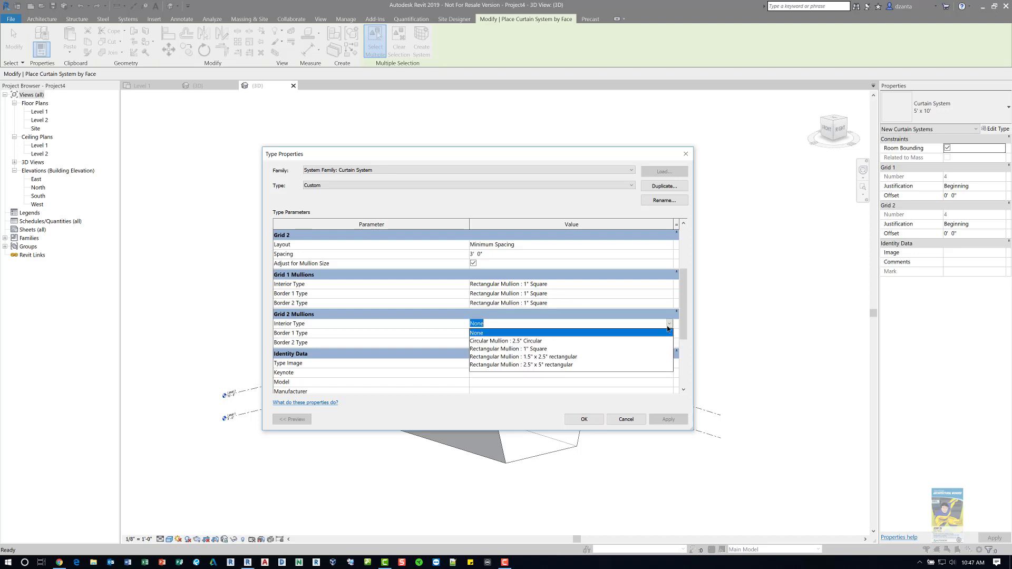
pyautogui.click(630, 349)
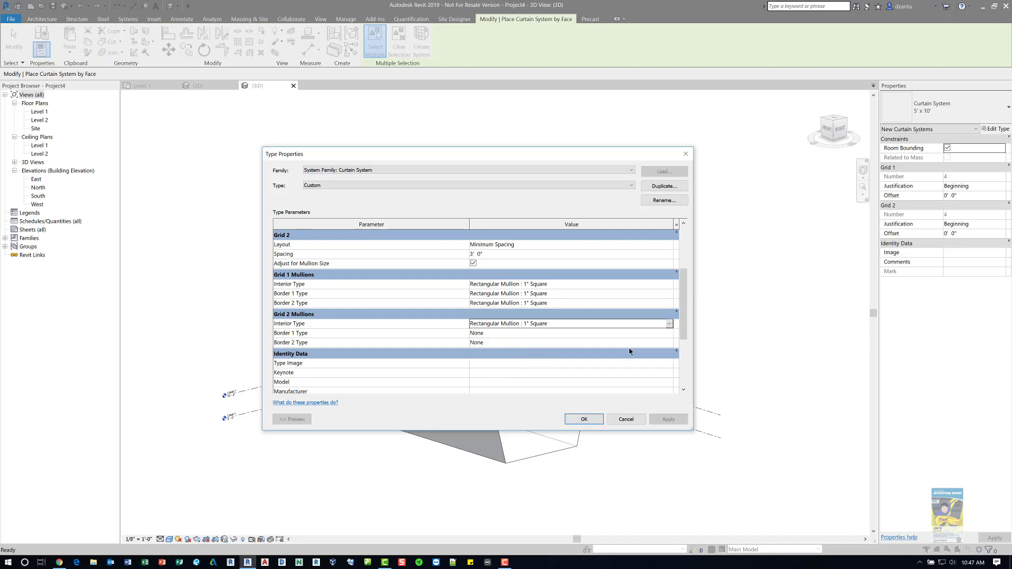
pyautogui.click(671, 334)
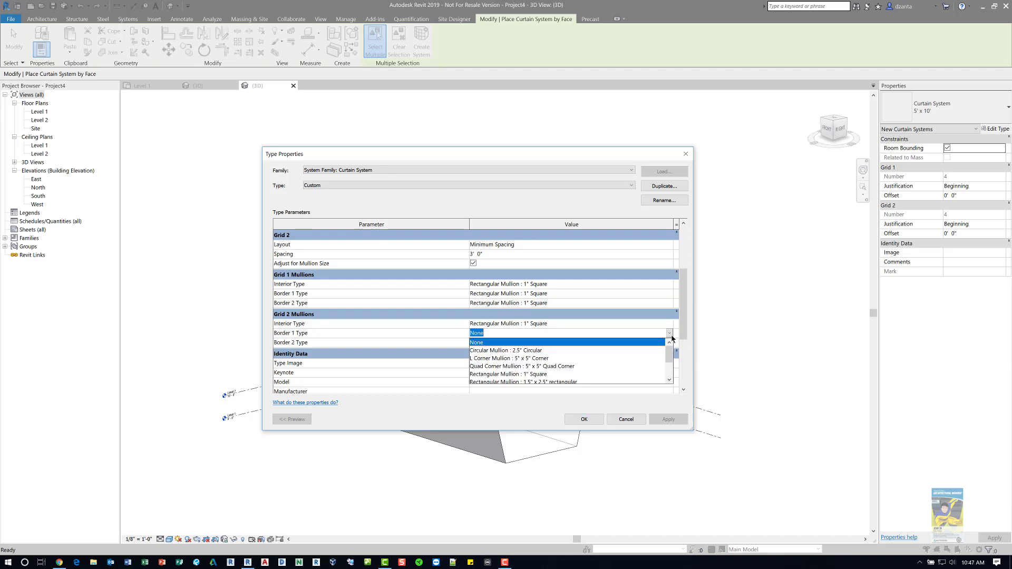
pyautogui.click(574, 374)
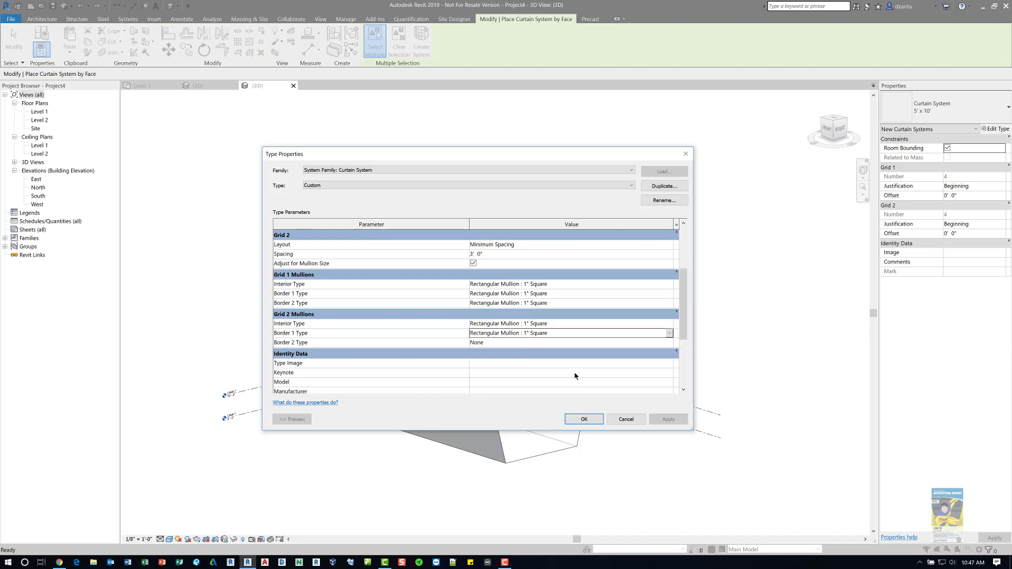
pyautogui.click(669, 346)
pyautogui.click(669, 345)
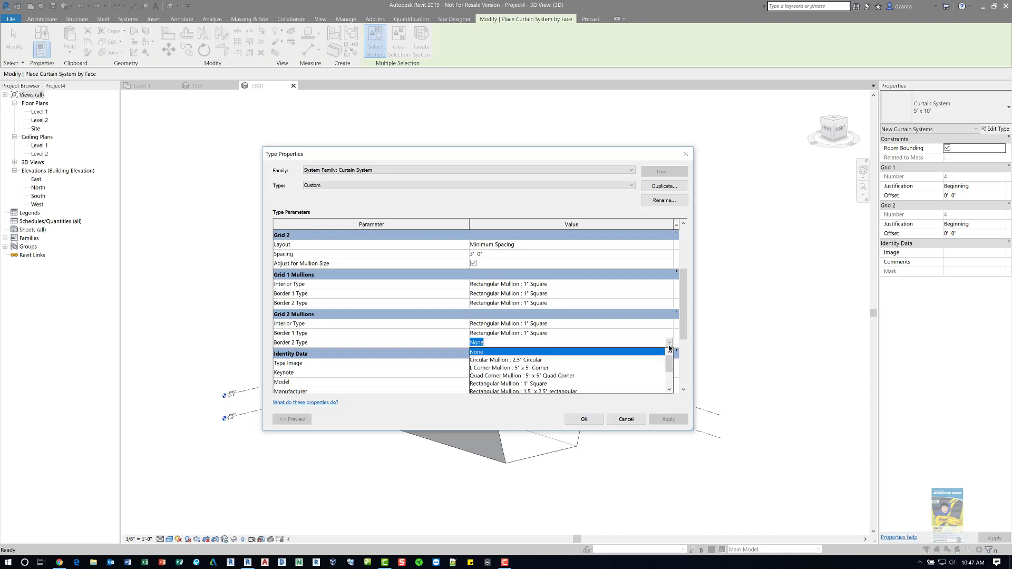
pyautogui.click(538, 384)
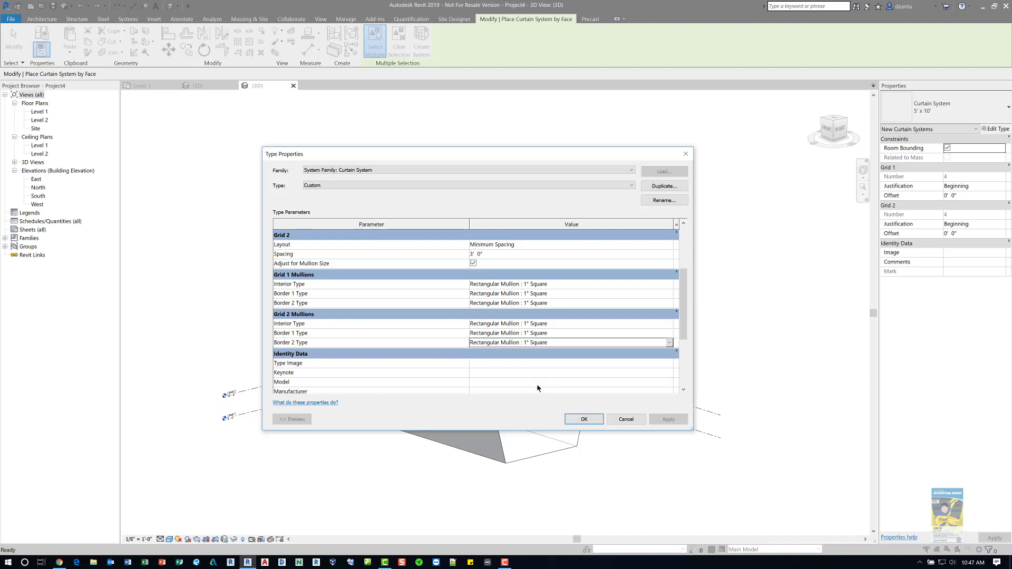
pyautogui.click(585, 419)
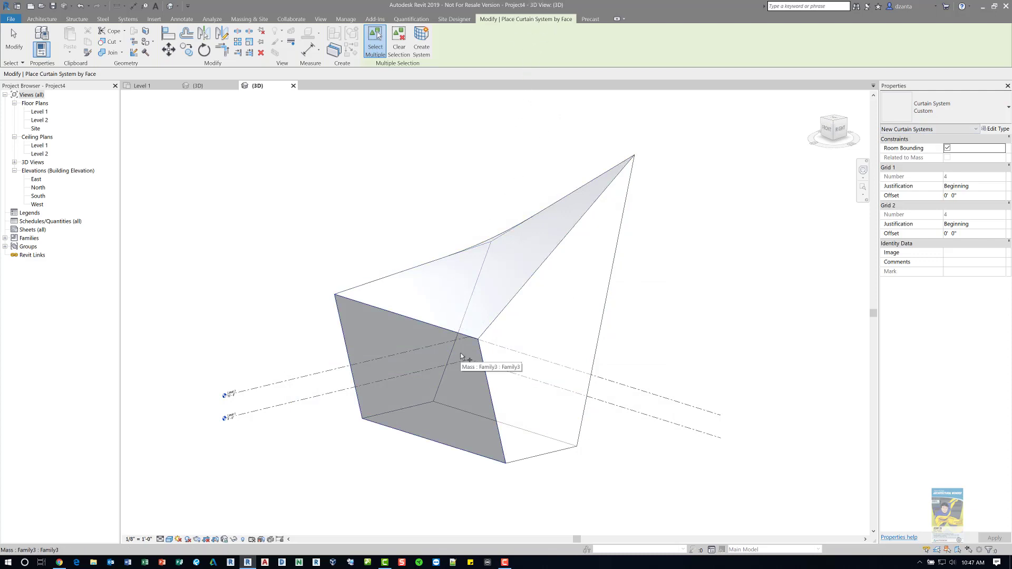
# - Pick the mass's front-left face, right face and one more face for the Custom curtain system
pyautogui.click(480, 412)
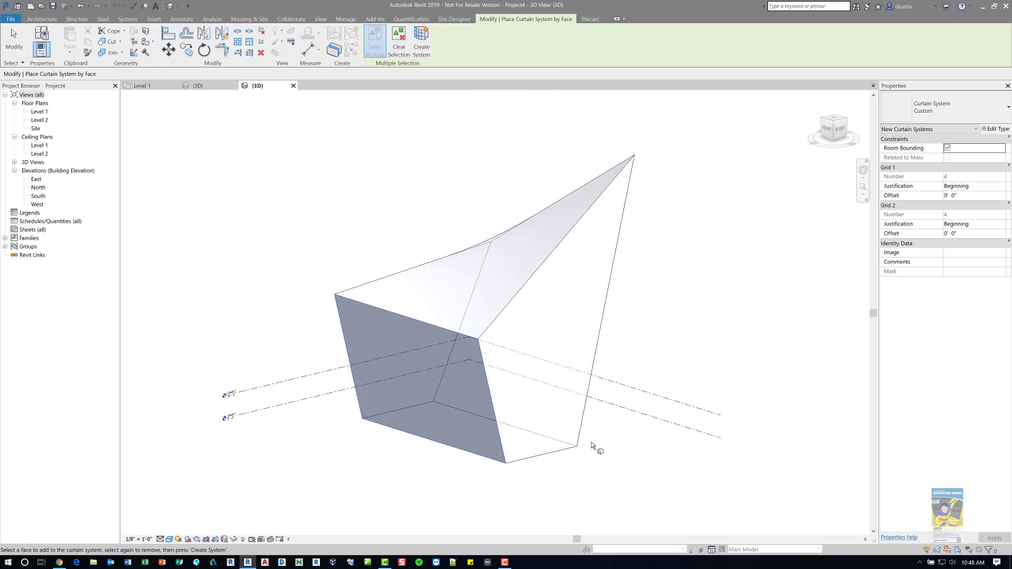
pyautogui.click(530, 325)
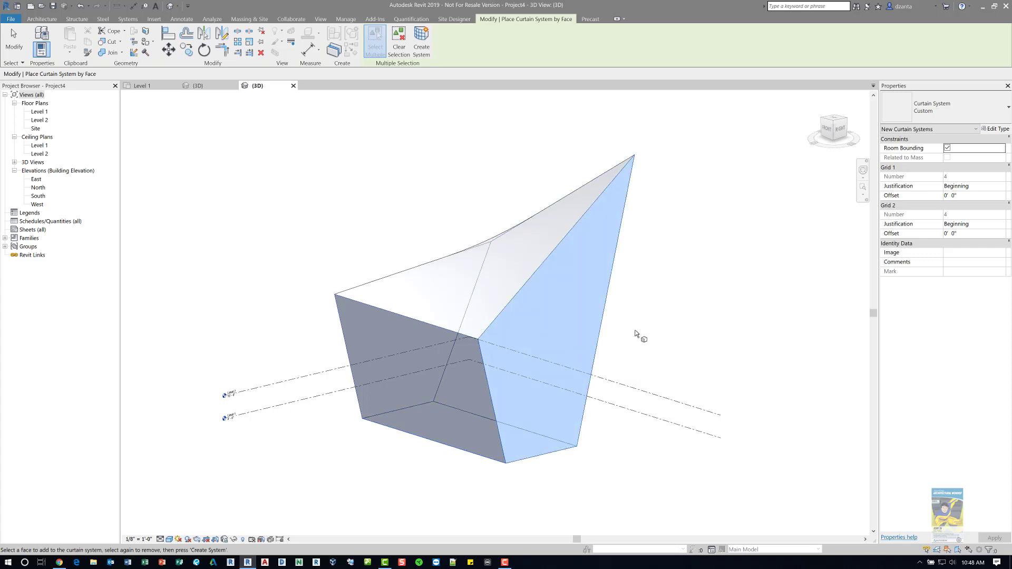
pyautogui.keyDown('shift'); pyautogui.moveTo(640, 334); pyautogui.dragTo(443, 452, button='middle'); pyautogui.keyUp('shift')
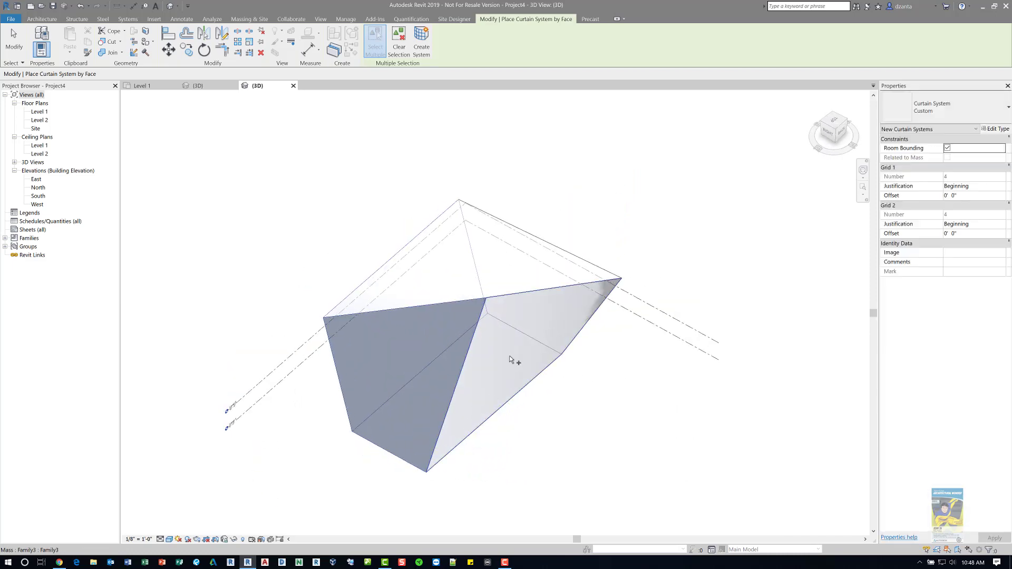
pyautogui.click(515, 354)
pyautogui.keyDown('shift'); pyautogui.moveTo(522, 458); pyautogui.dragTo(709, 388, button='middle'); pyautogui.keyUp('shift')
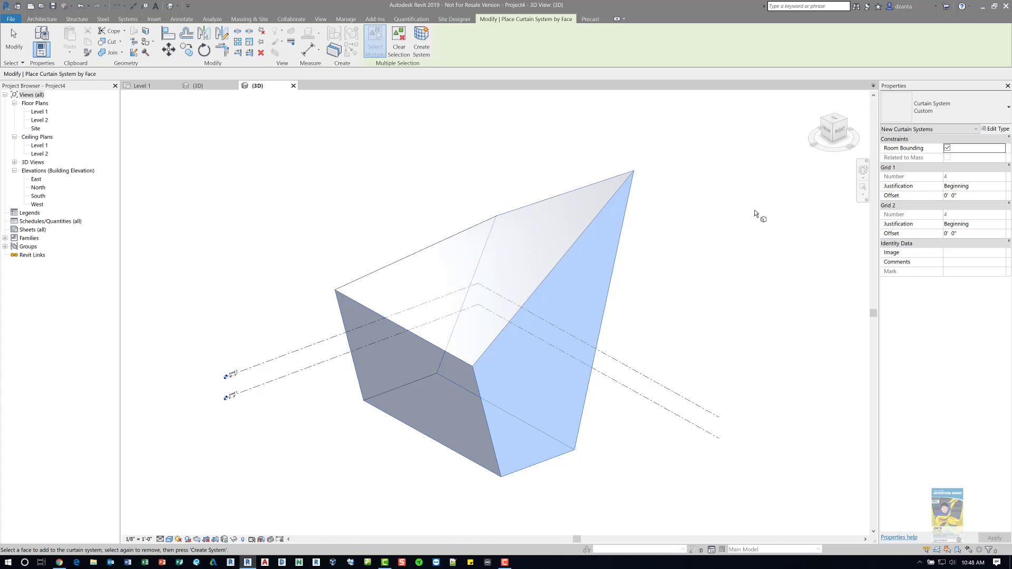
# - Create the Custom curtain system on the picked faces of the crystal mass
pyautogui.click(426, 51)
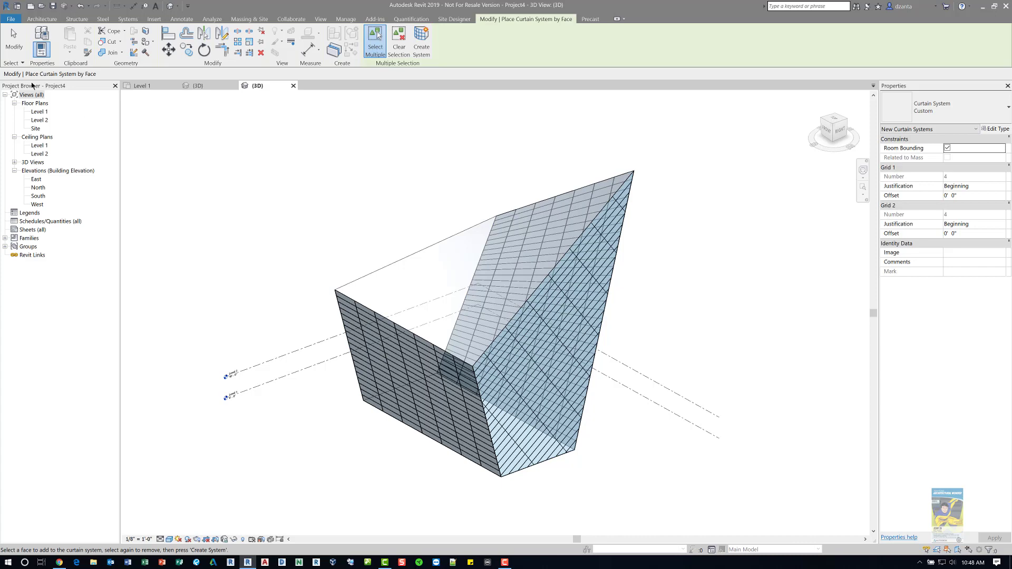
# - Exit curtain-system placement and orbit the view to inspect the gridded cladding
pyautogui.click(8, 42)
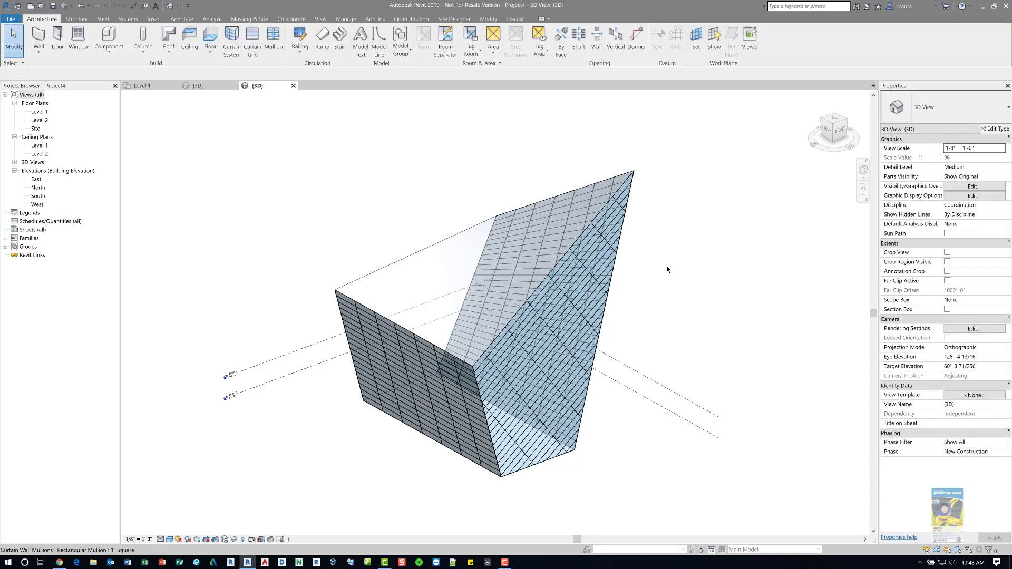
pyautogui.keyDown('shift'); pyautogui.moveTo(650, 425); pyautogui.dragTo(625, 491, button='middle'); pyautogui.keyUp('shift')
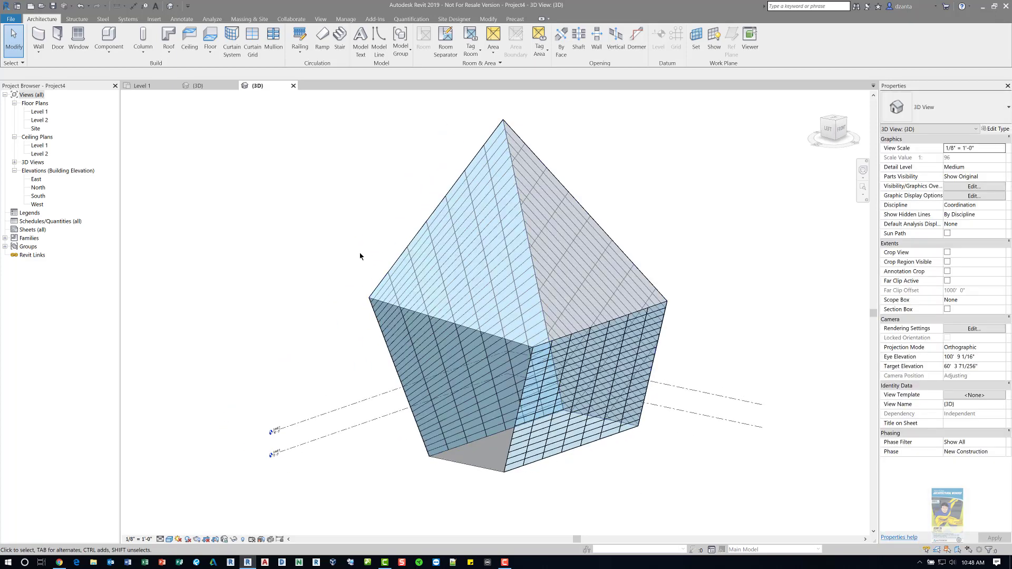